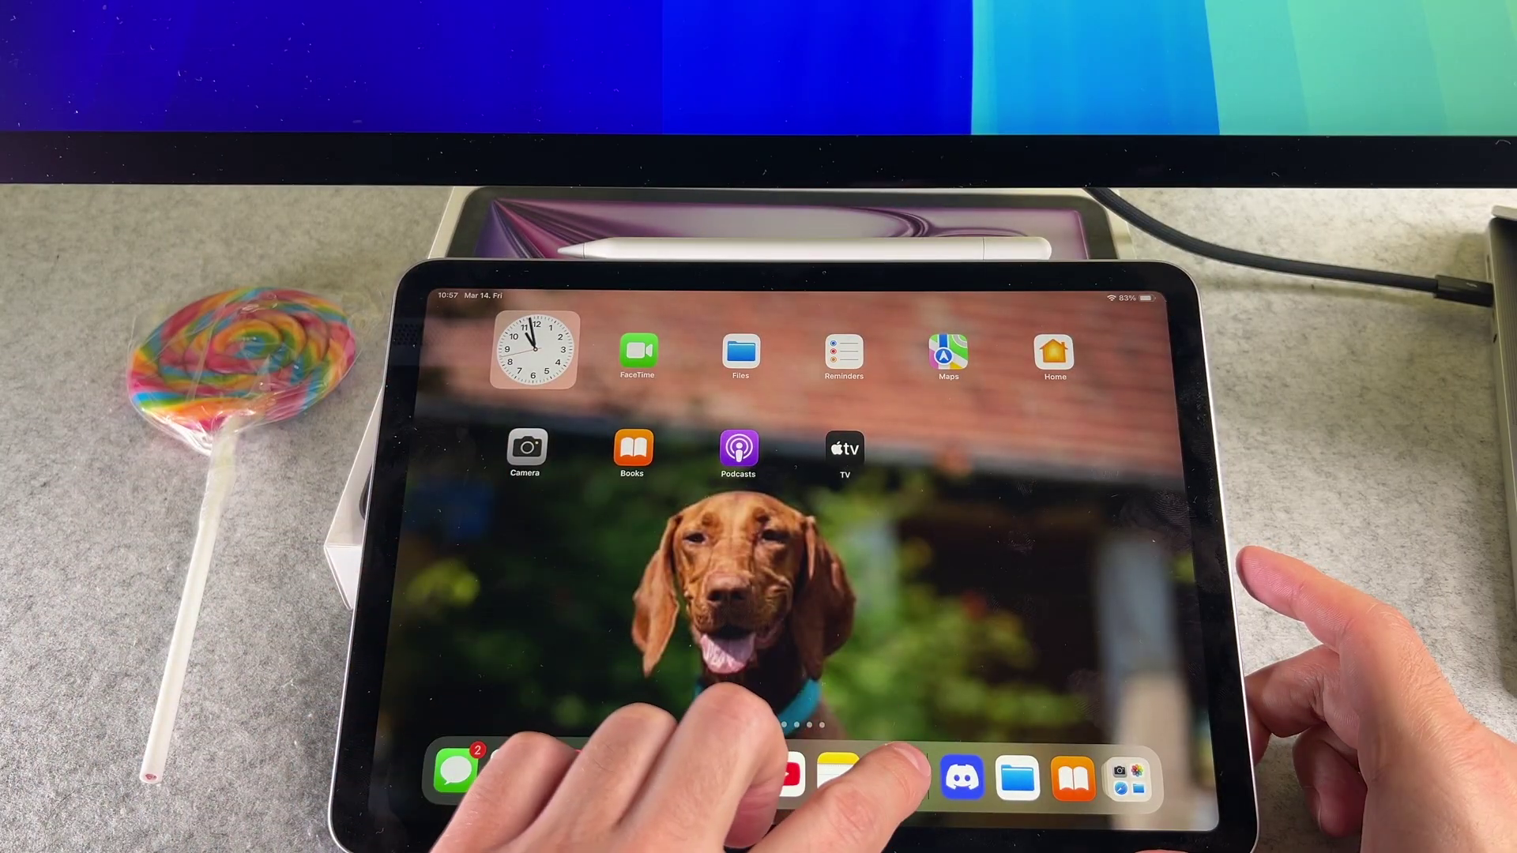
Launch Settings from the iPad dock to reach the Bluetooth settings
click(897, 776)
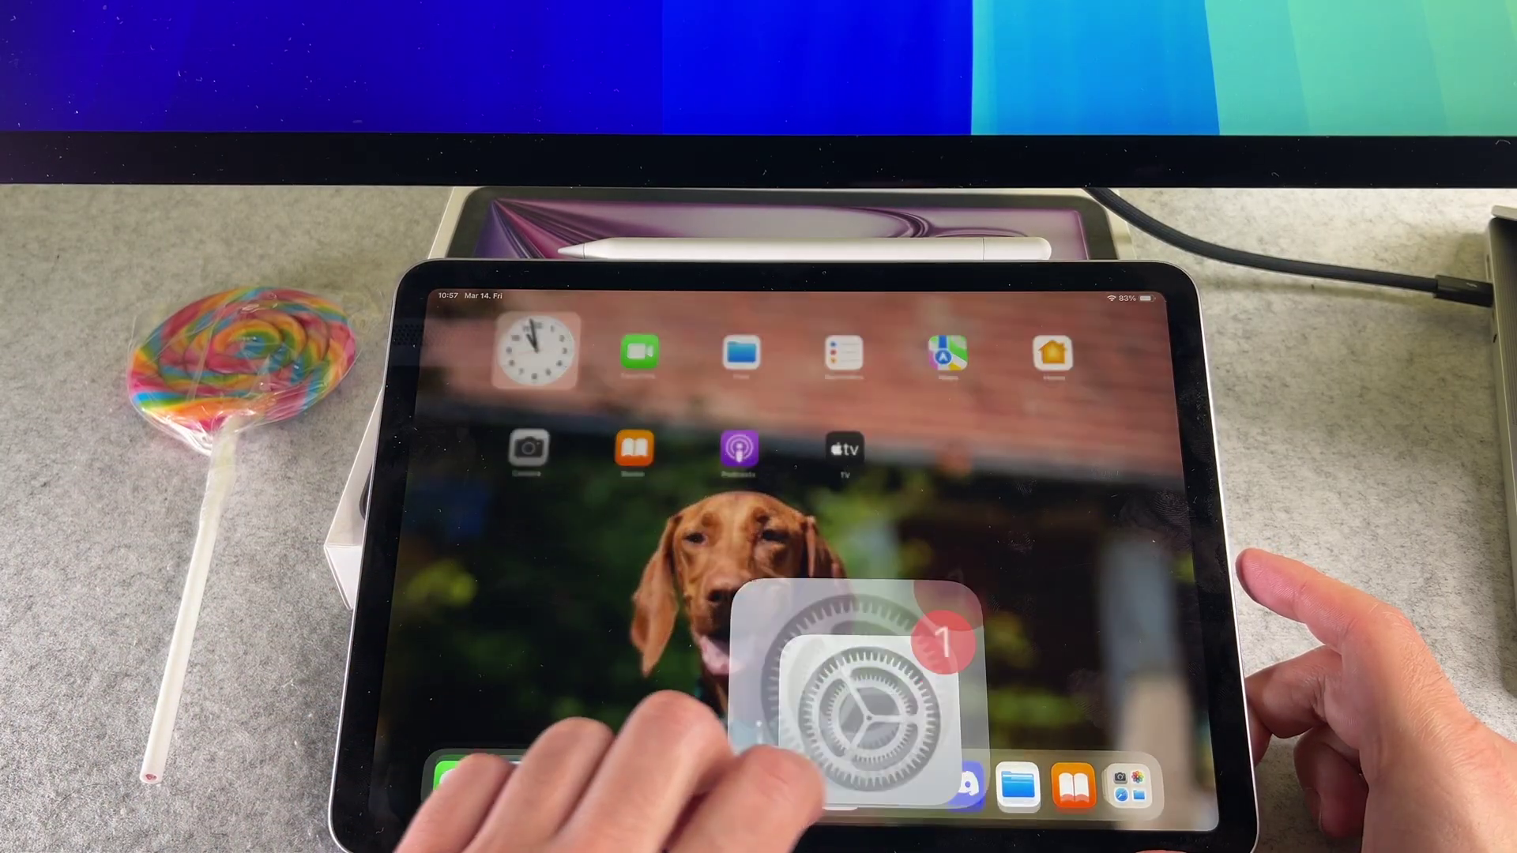